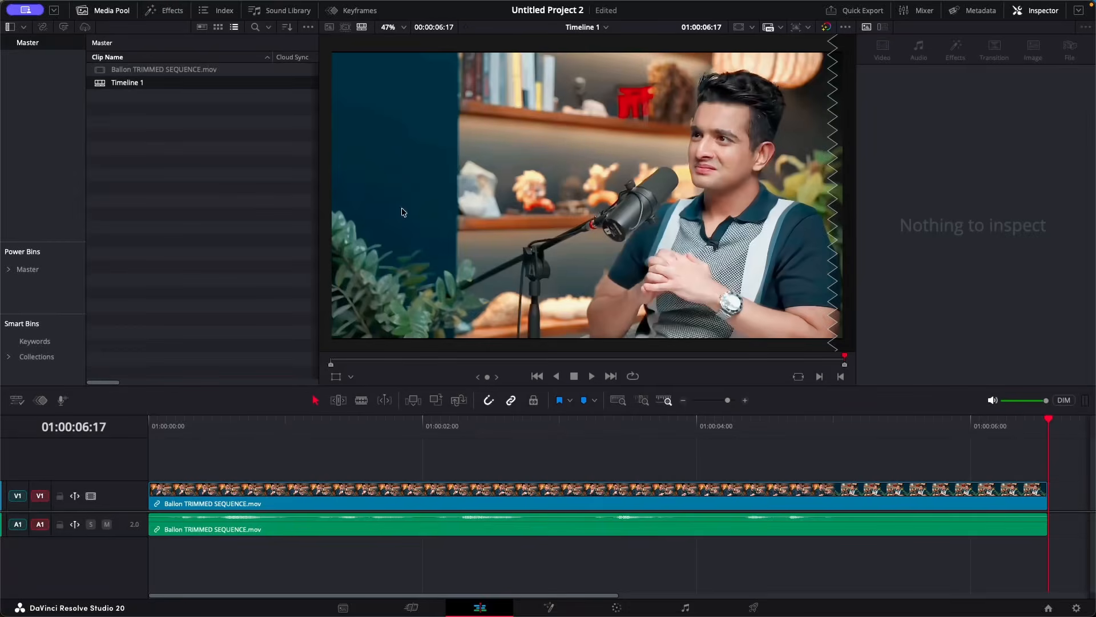
Step: Scrub through the timeline clip and play it back to preview the footage
drag(734, 434, 838, 445)
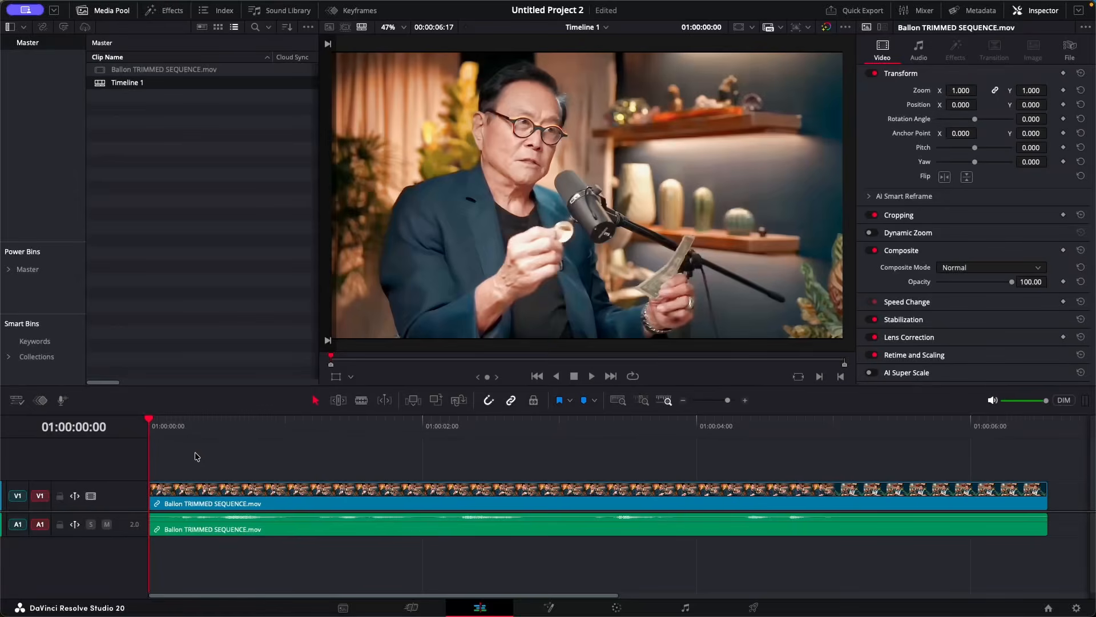
key(space)
Step: Return the playhead to the clip's first frame and grab a still of it on the Color page
click(190, 431)
drag(190, 433, 145, 484)
click(617, 609)
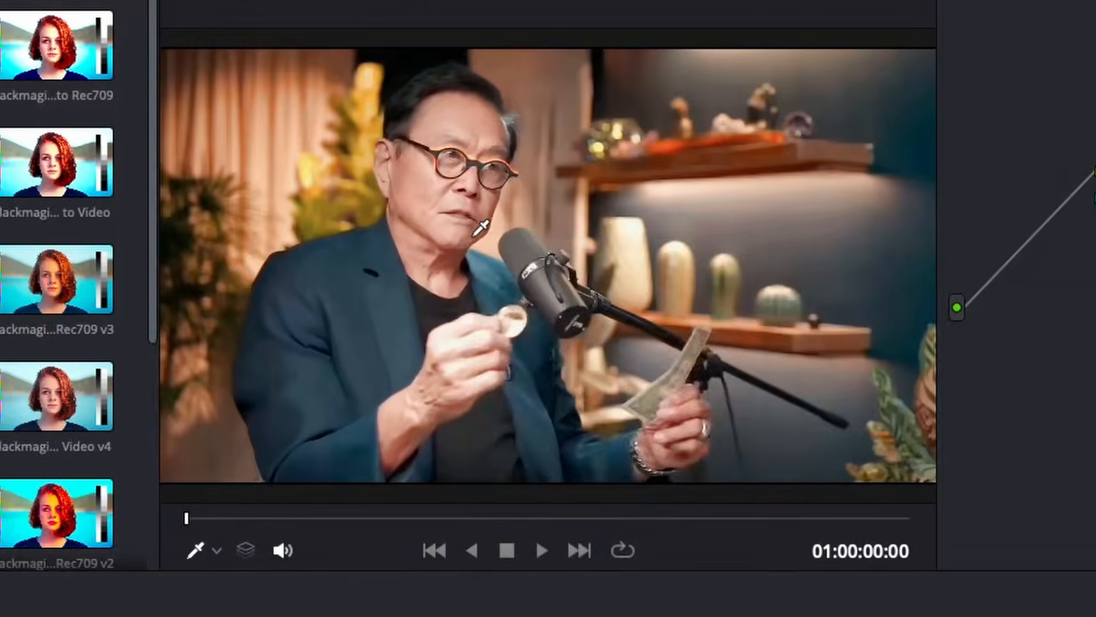
right_click(513, 162)
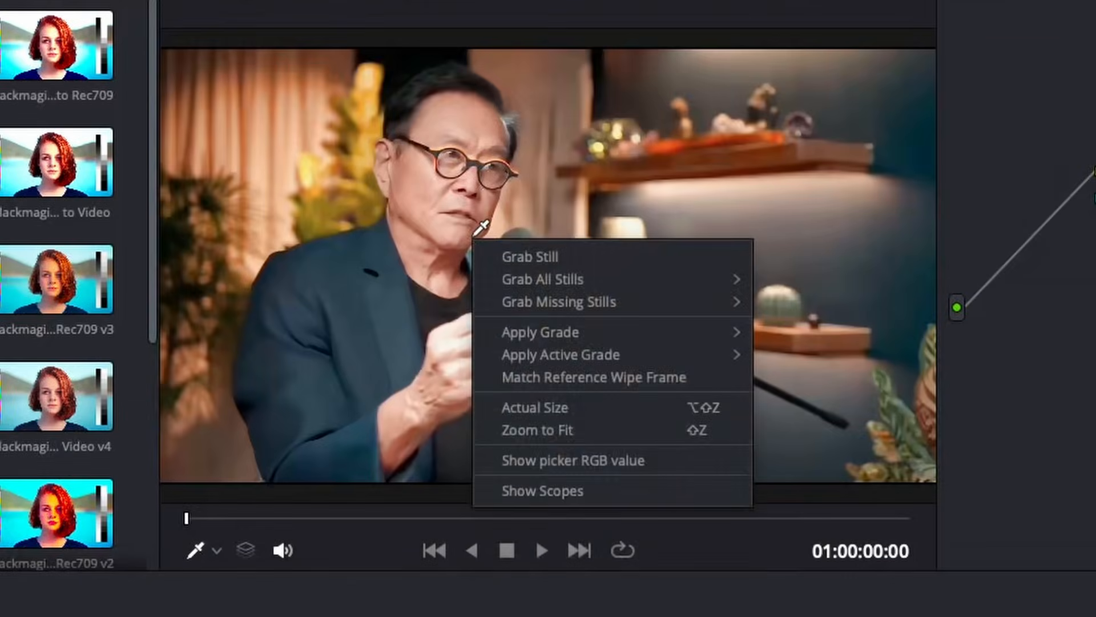
click(553, 258)
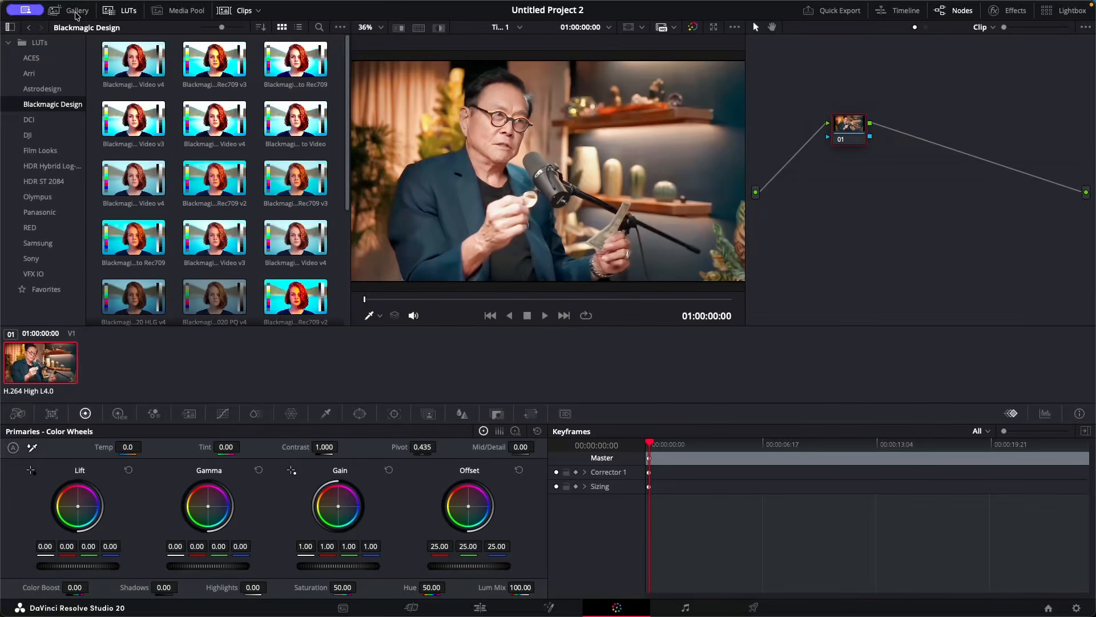
Step: Open the stills gallery and bring up the first still's options
click(77, 16)
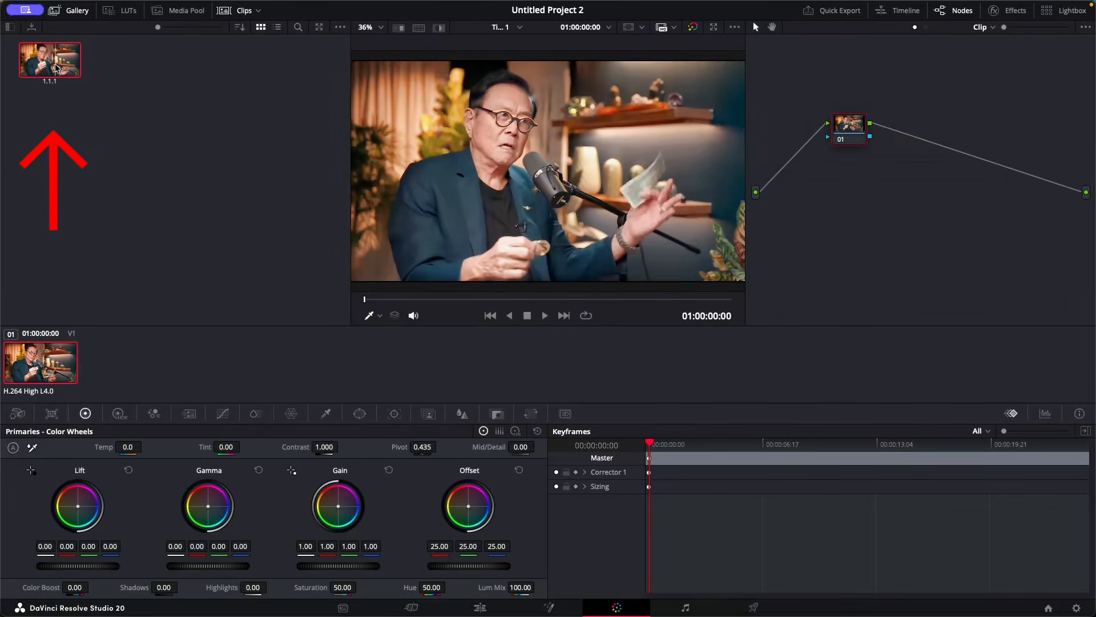
right_click(56, 67)
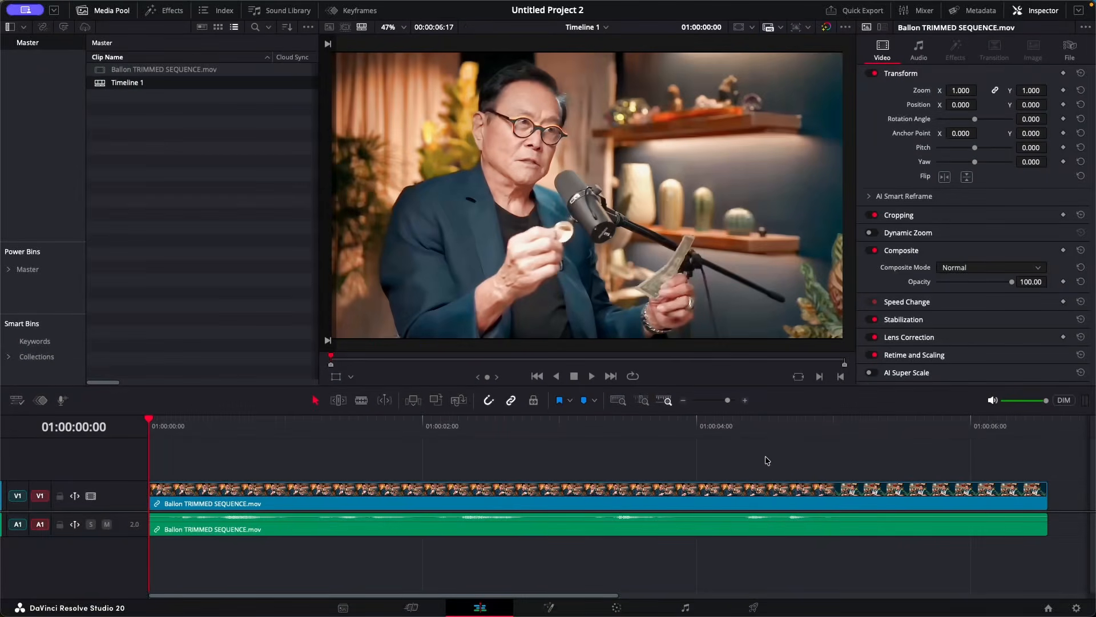
Step: Grab a second still at 01:00:05:01 on the Color page and bring up its options in the gallery
drag(754, 435, 800, 435)
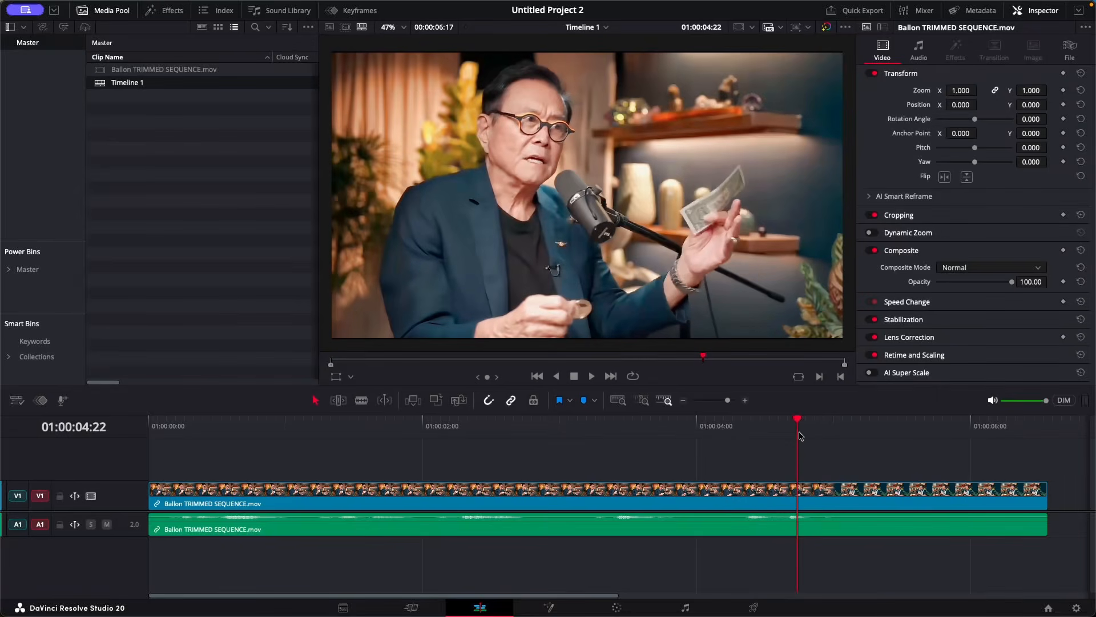
key(space)
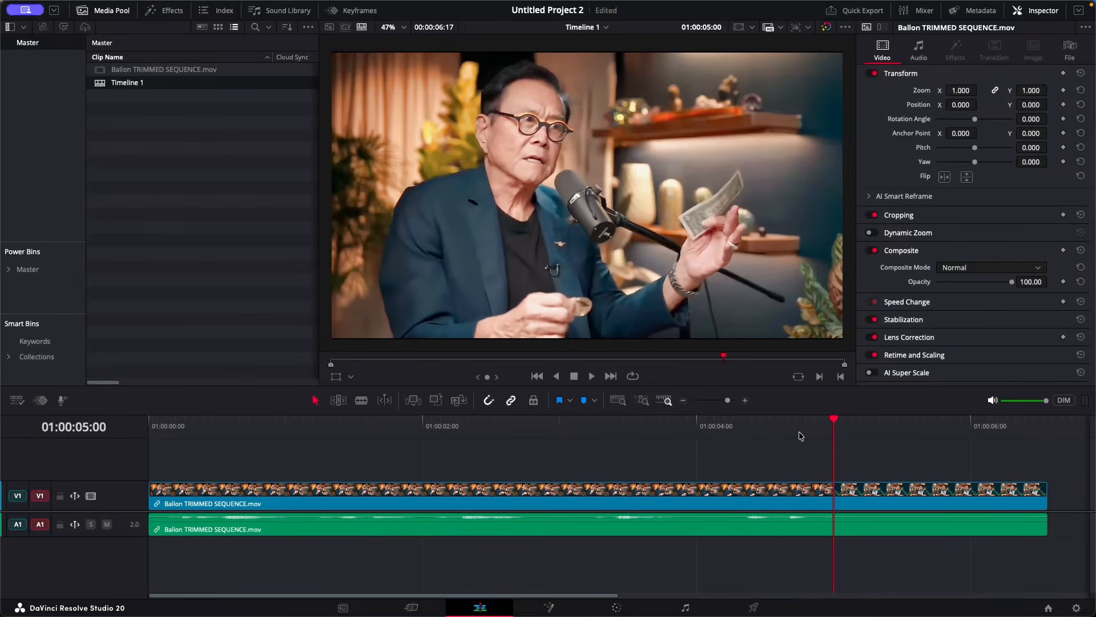
key(Left)
key(Left)
key(Right)
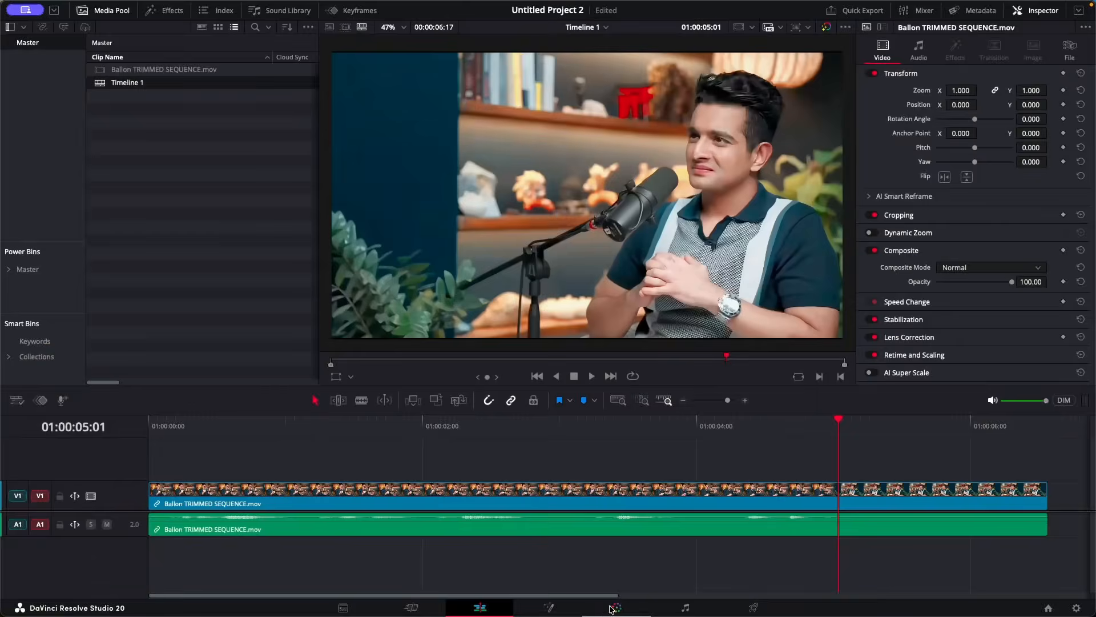
click(614, 609)
right_click(569, 182)
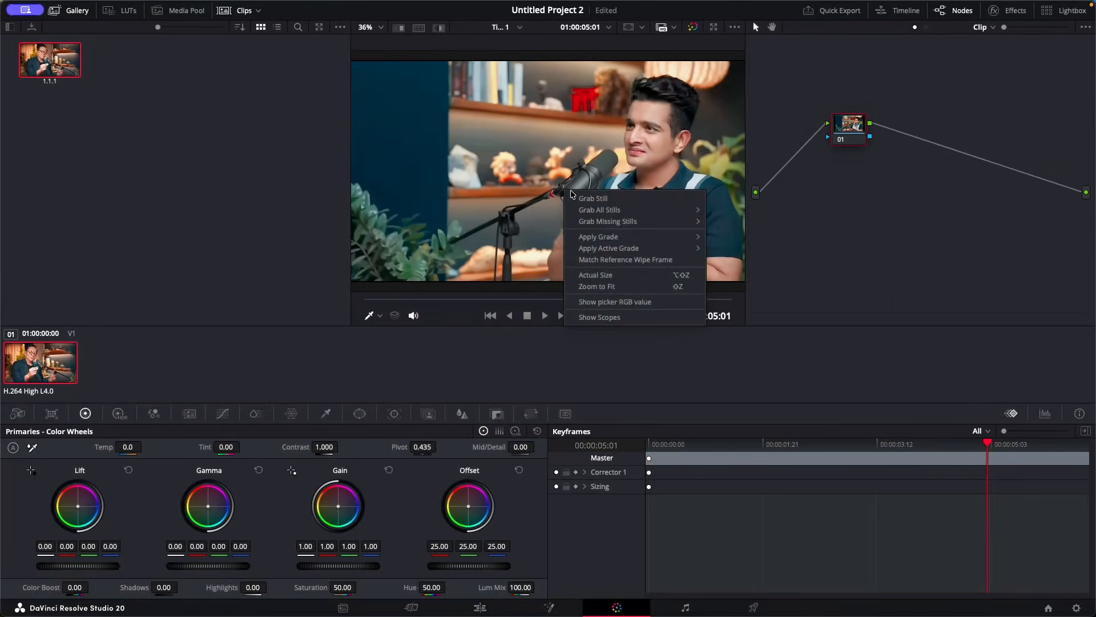
click(600, 195)
right_click(153, 68)
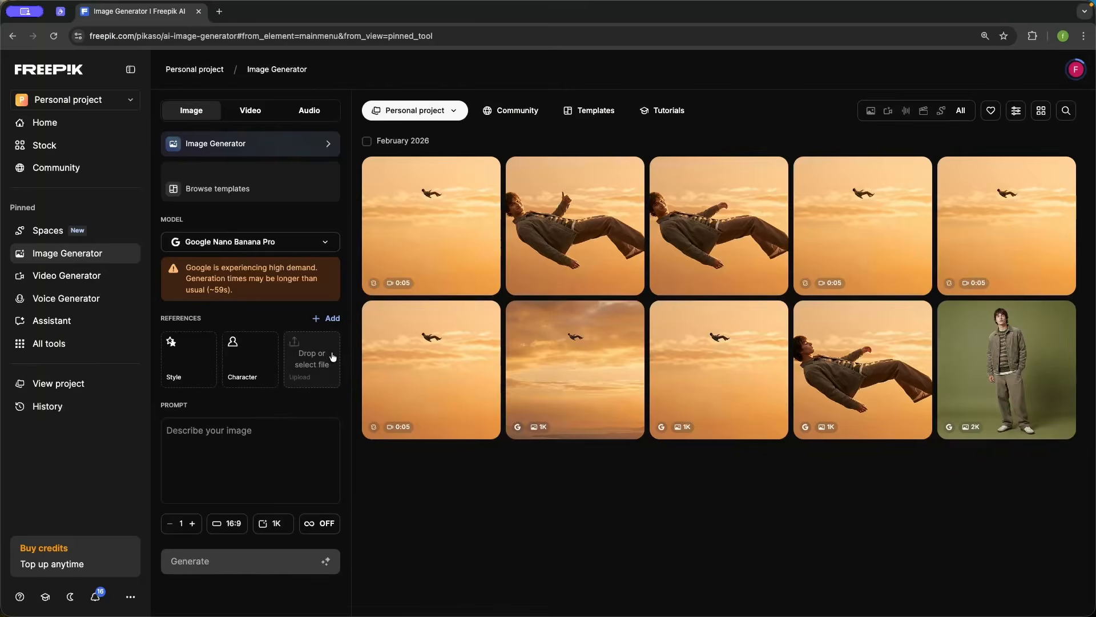
Step: In Freepik's Image Generator, add the first still as a reference image
click(322, 360)
click(848, 352)
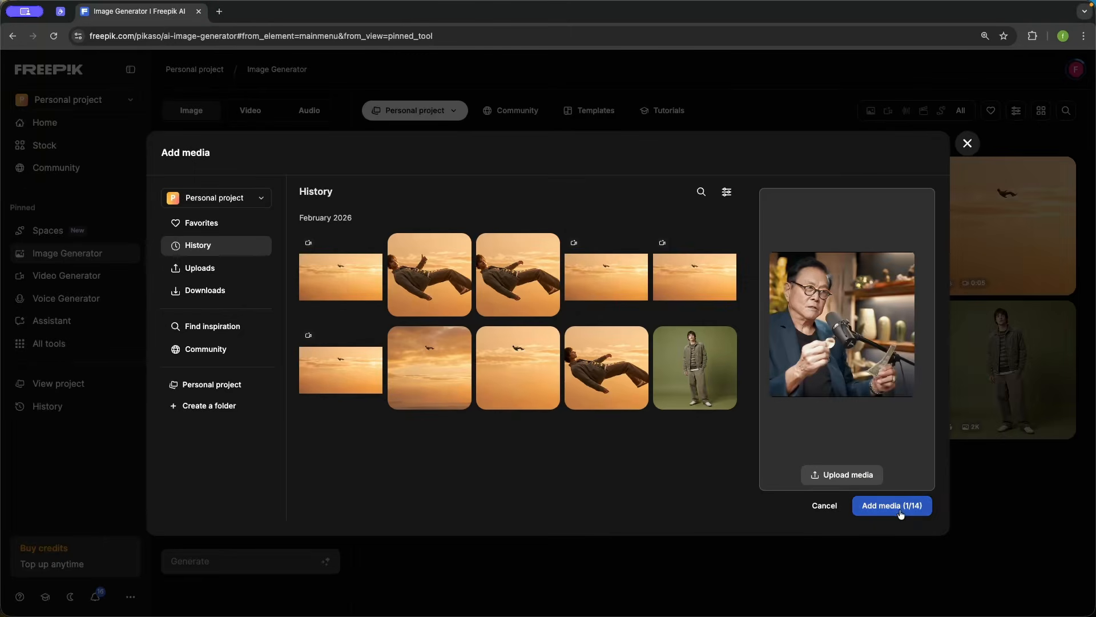
click(892, 506)
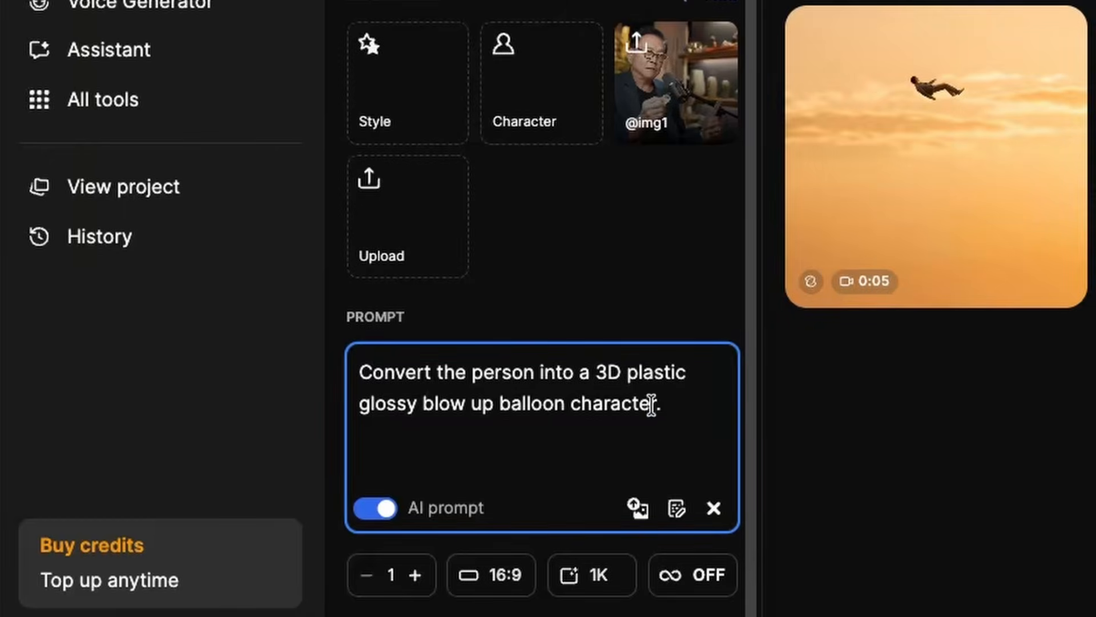
Step: Generate an image with the prompt 'Convert the person into a 3D plastic glossy blow up balloon character.'
click(950, 451)
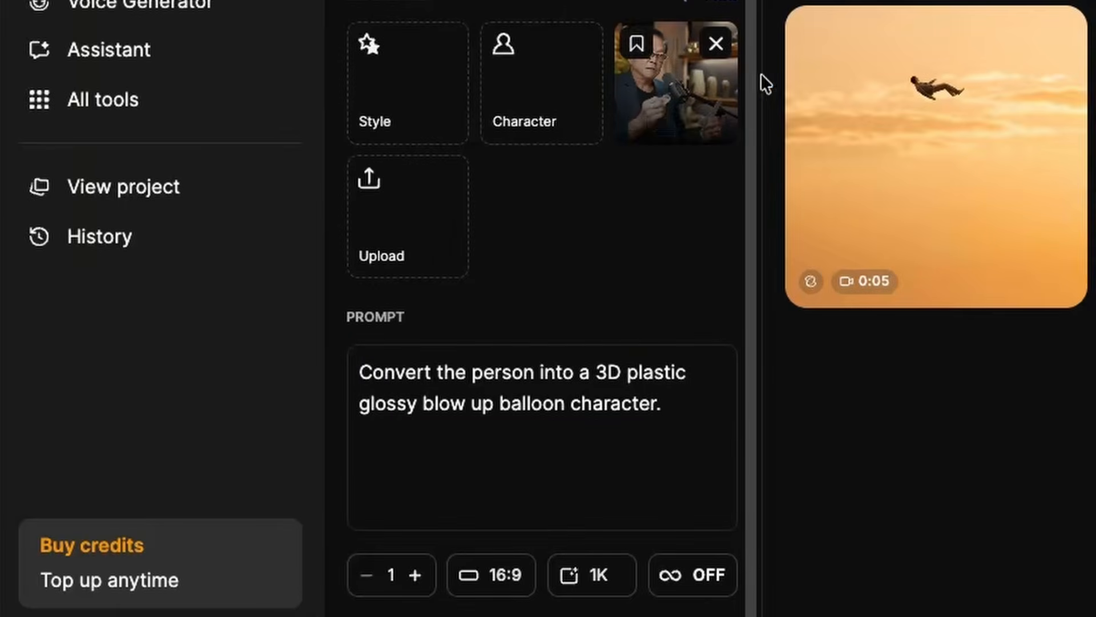
click(487, 394)
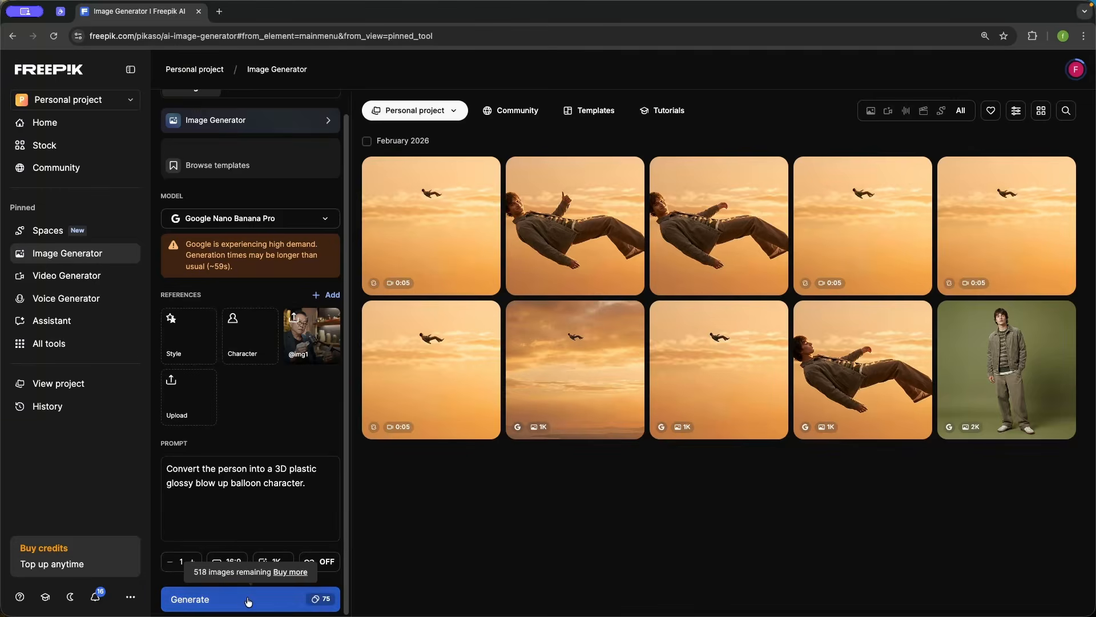
click(249, 602)
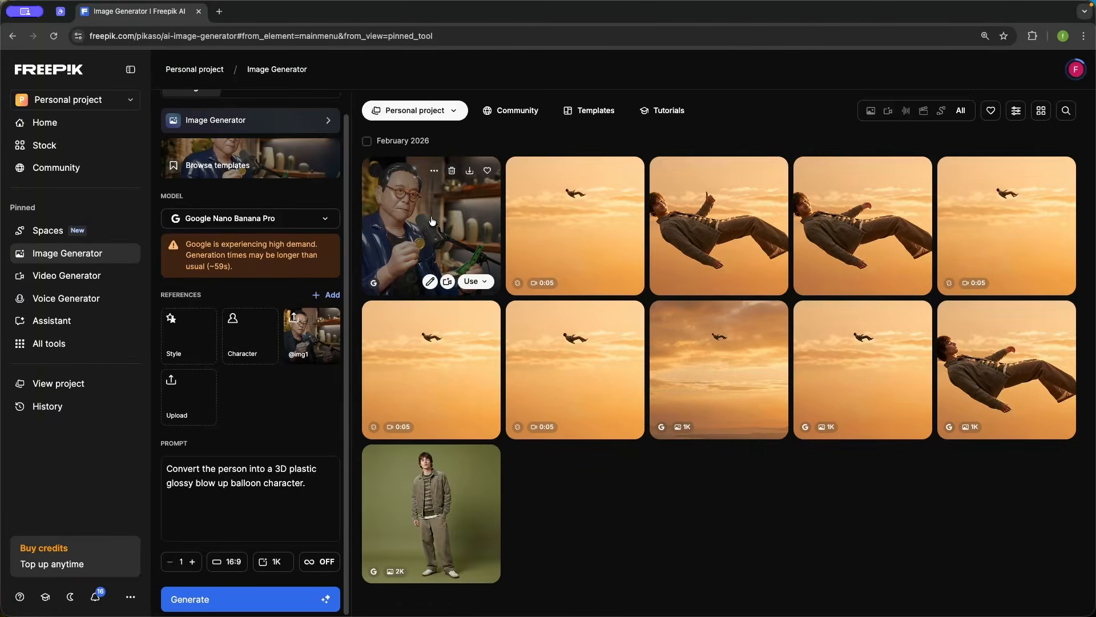
Step: Replace the reference image with the second still
click(432, 221)
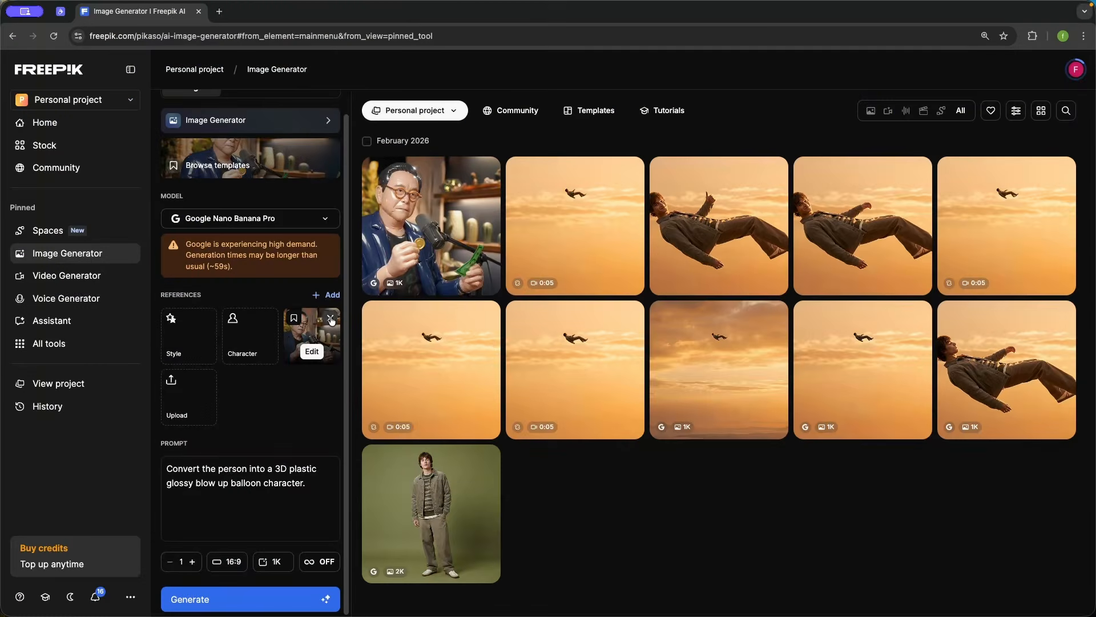
click(331, 320)
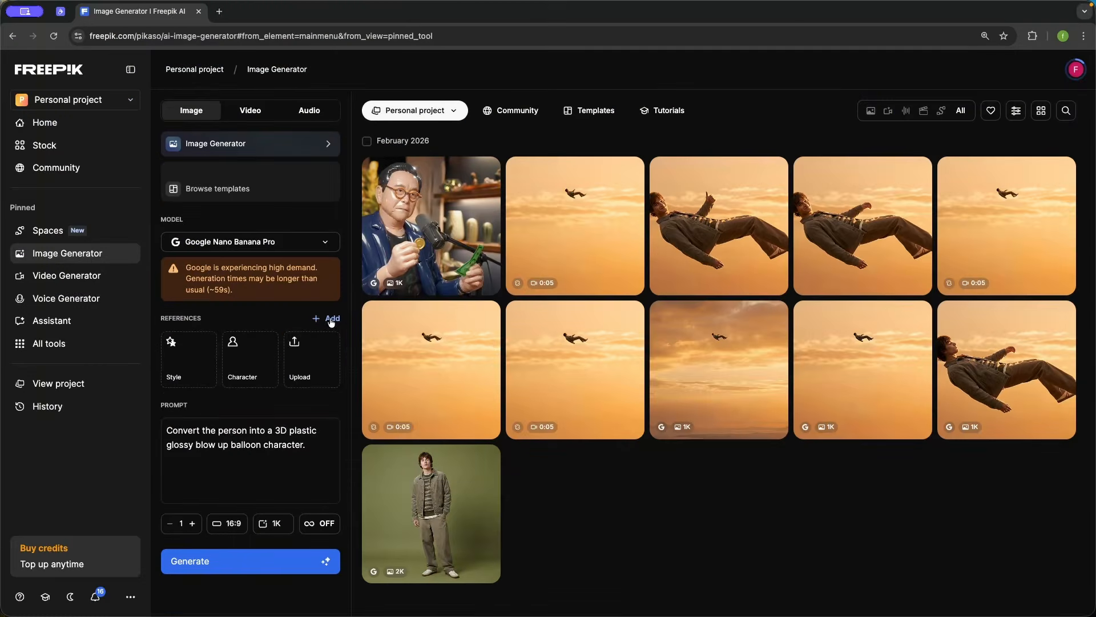
click(307, 359)
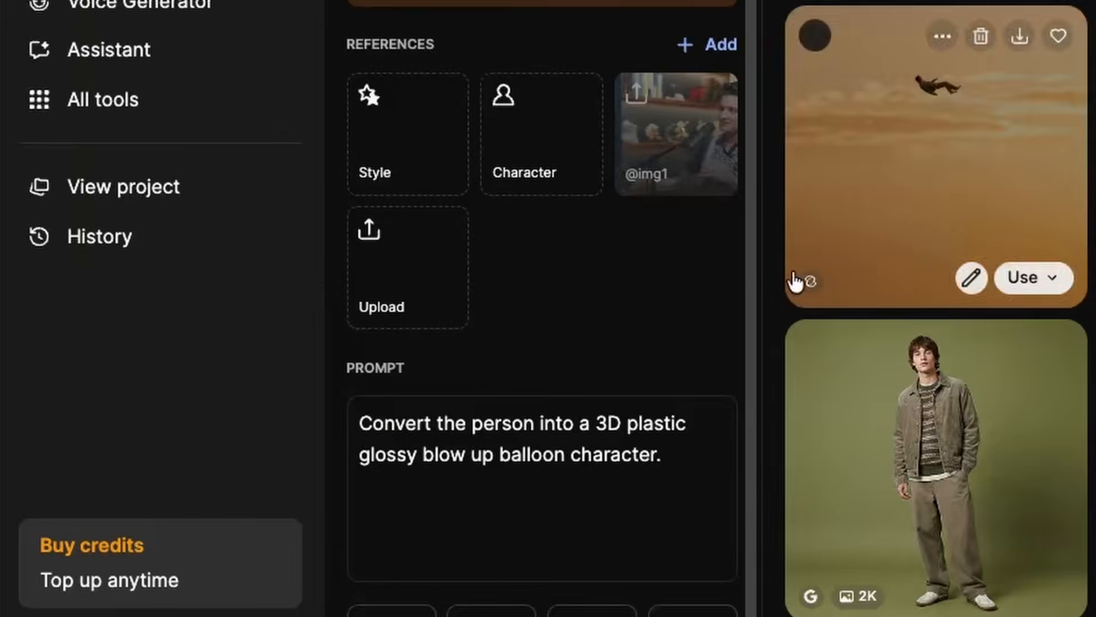
Step: Generate the balloon-character image again from the new reference with the same prompt
mouse_move(665, 175)
mouse_move(571, 466)
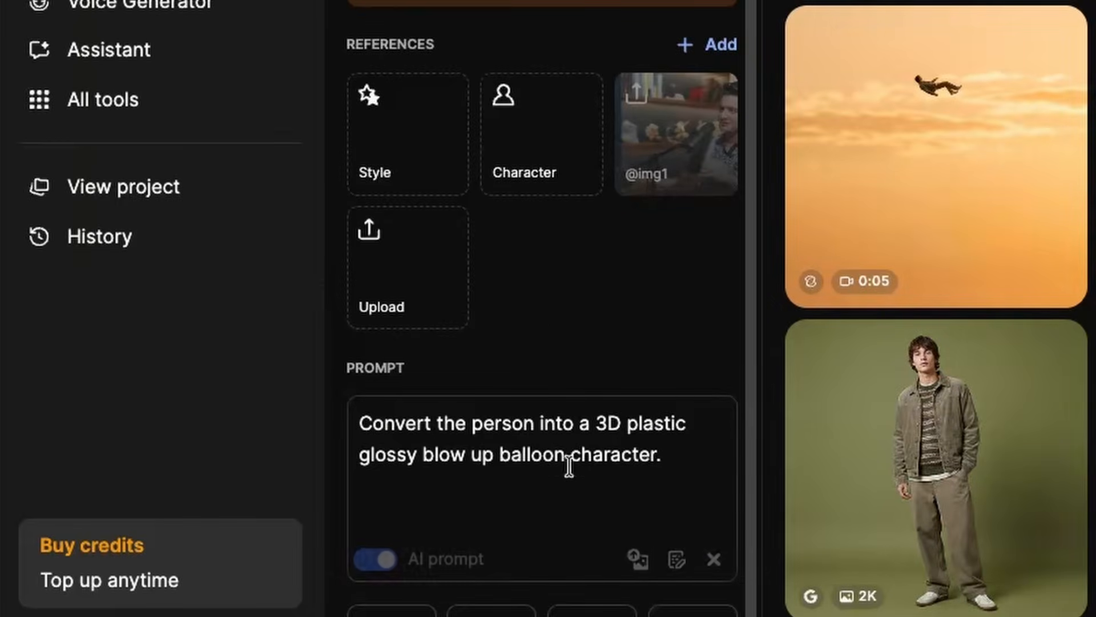
click(653, 456)
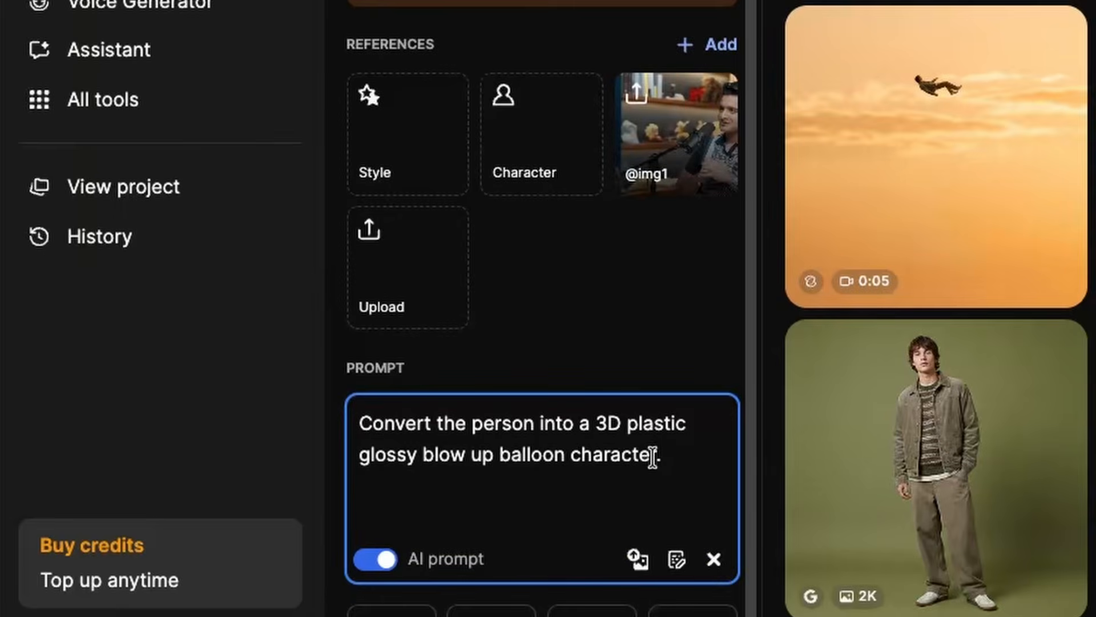
scroll(653, 456, down, 2)
click(222, 604)
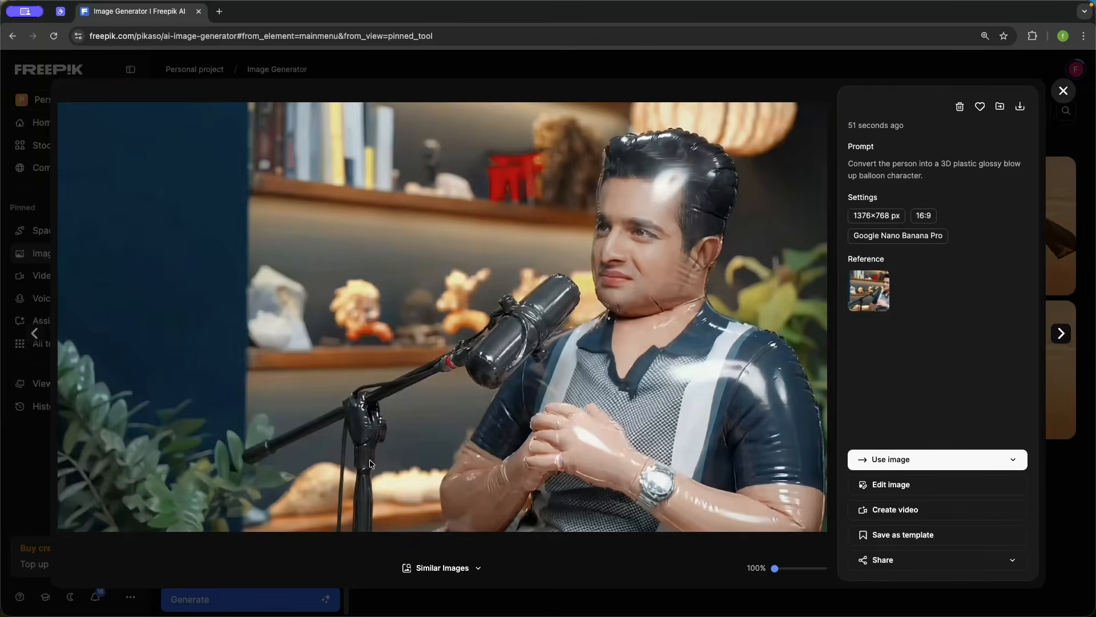
Step: Open and review both generated balloon-character images
click(1063, 92)
click(568, 201)
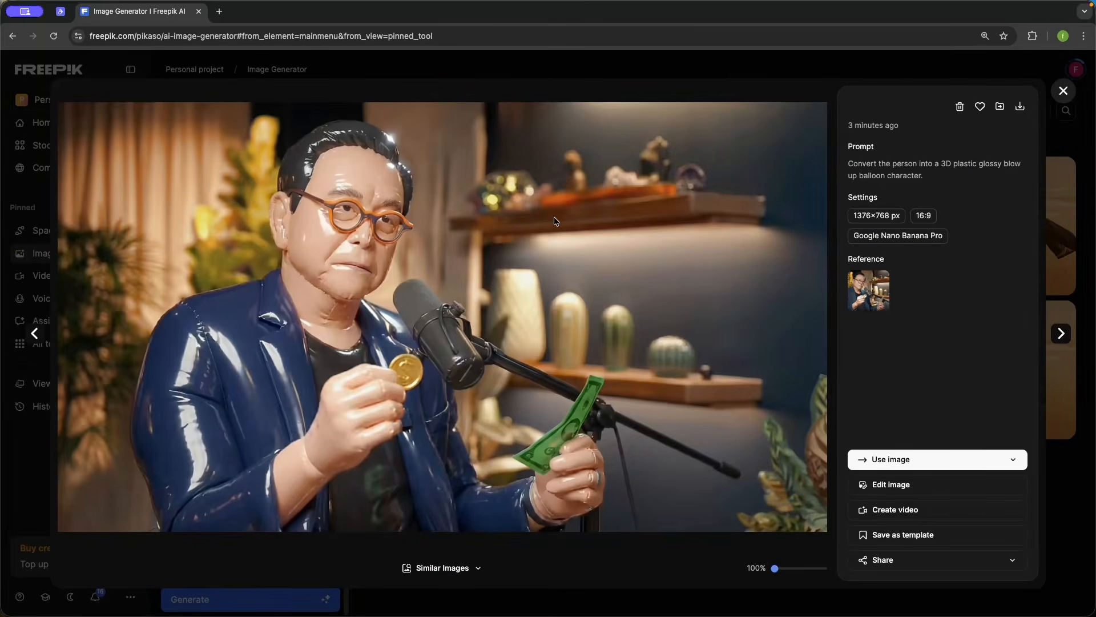
click(1061, 93)
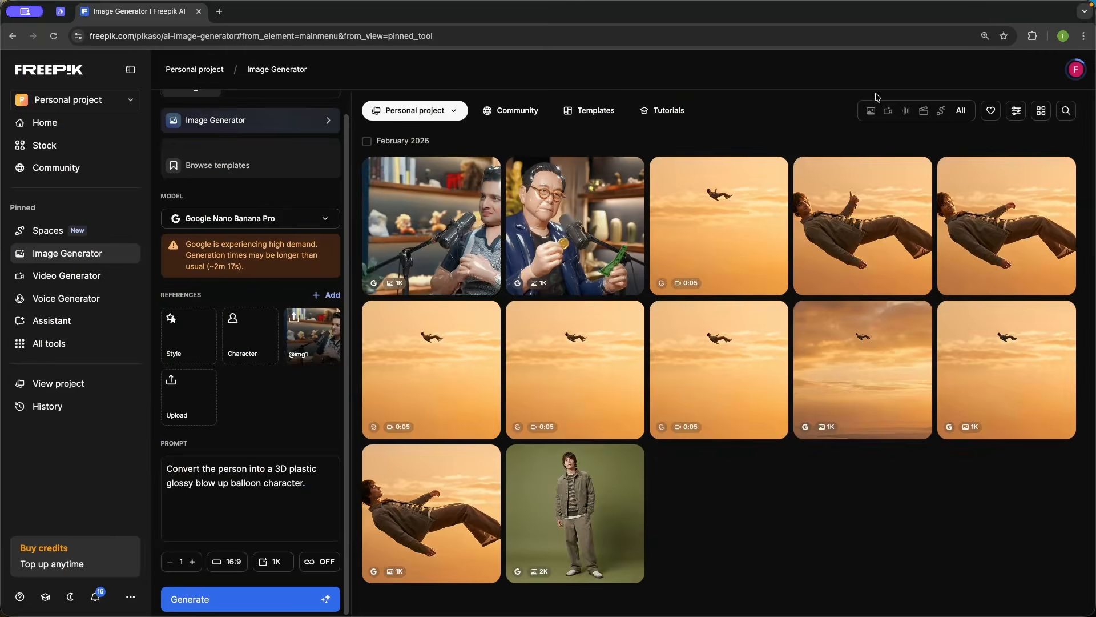
Step: Switch to the Video Generator and choose the Kling 3.0 Omni model from all models, filtered by Kling
click(316, 484)
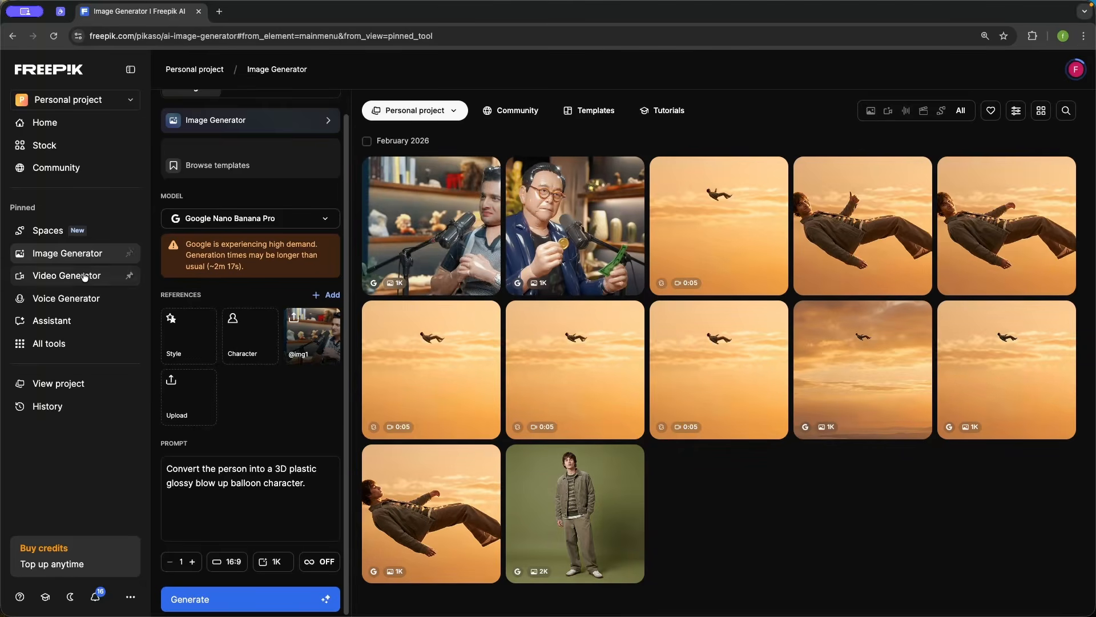
click(67, 279)
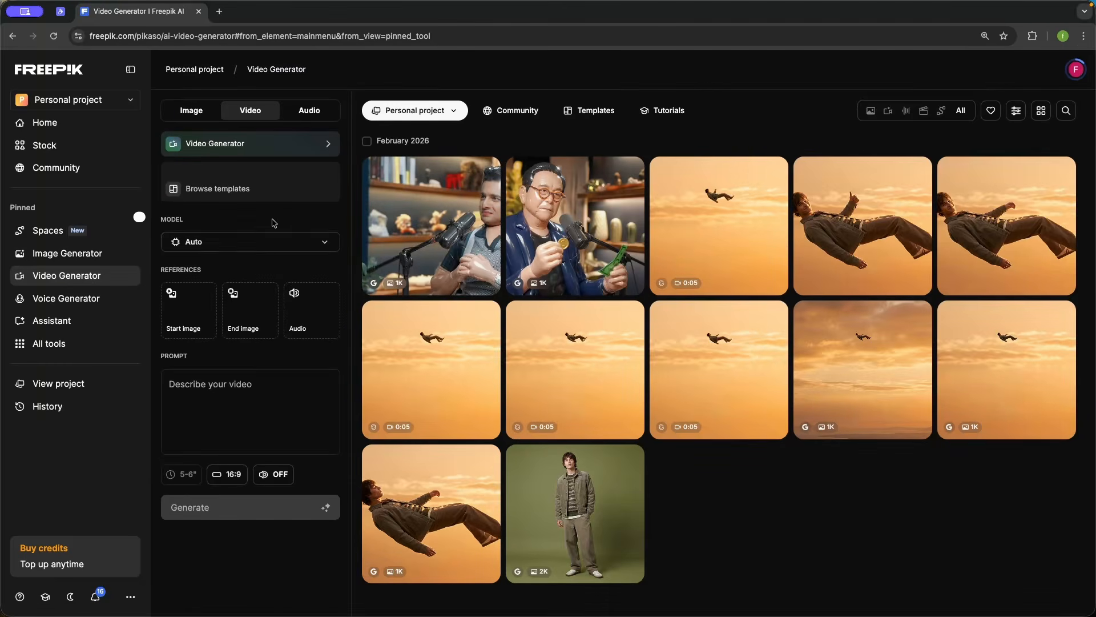
click(244, 243)
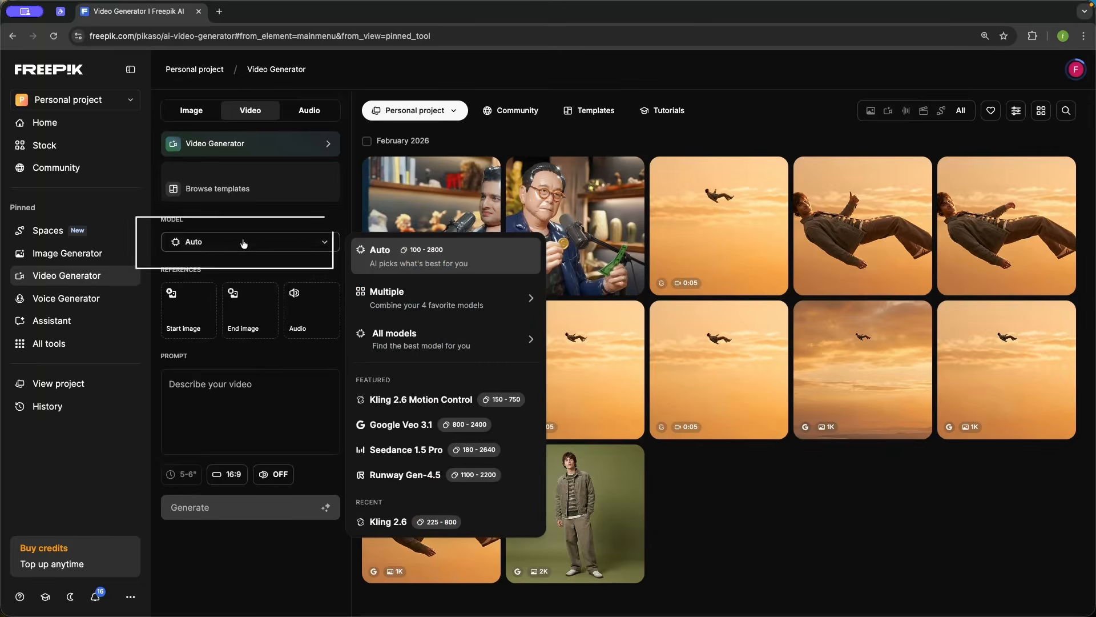
click(435, 343)
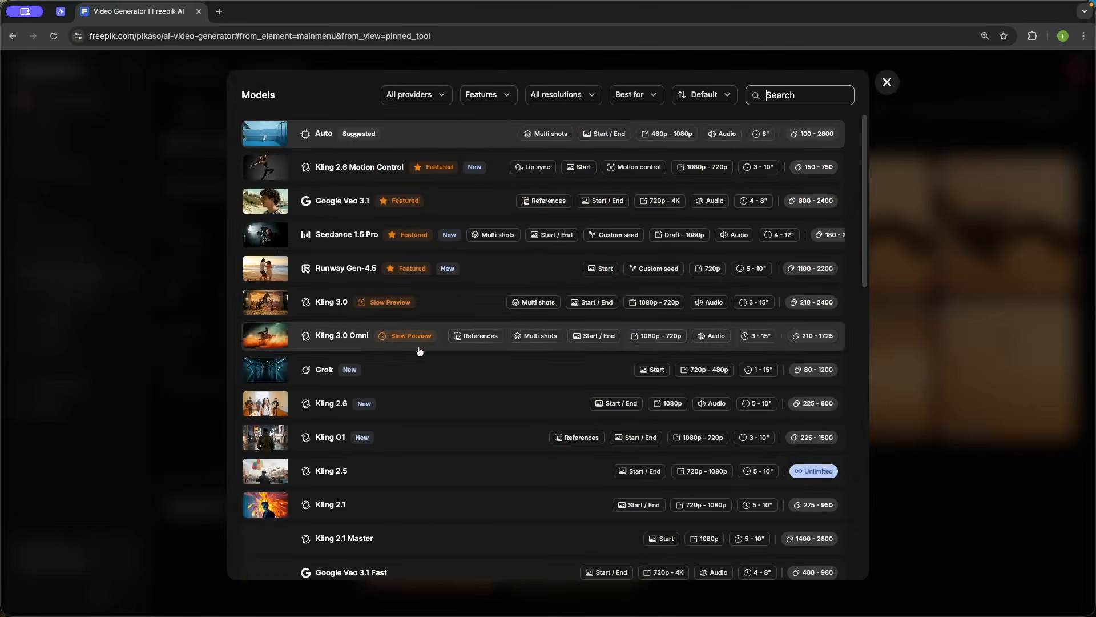
click(417, 102)
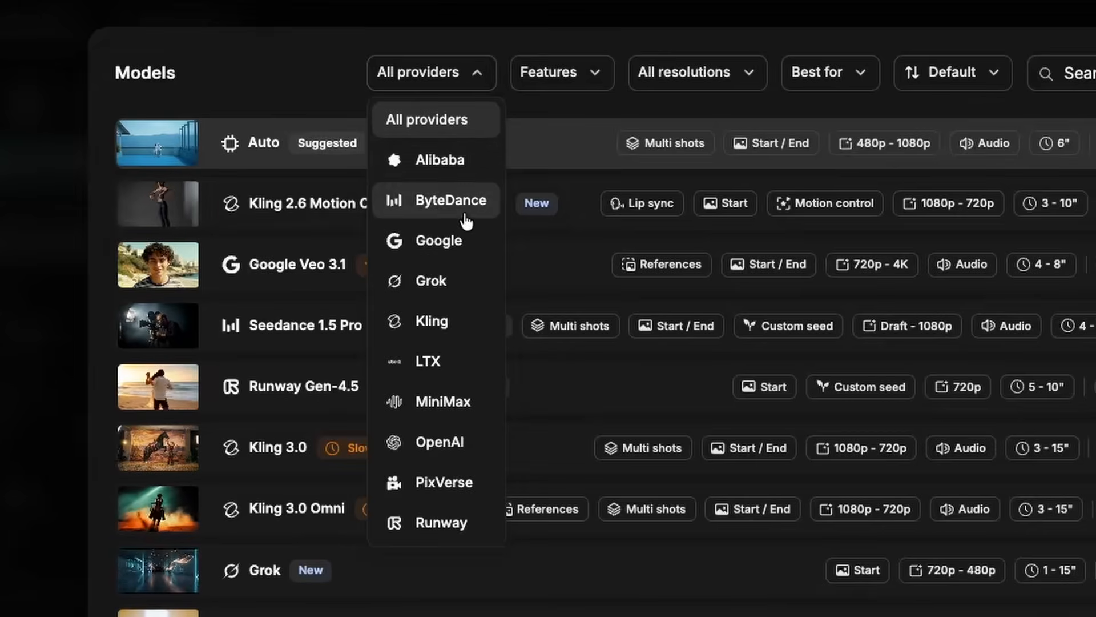
click(434, 322)
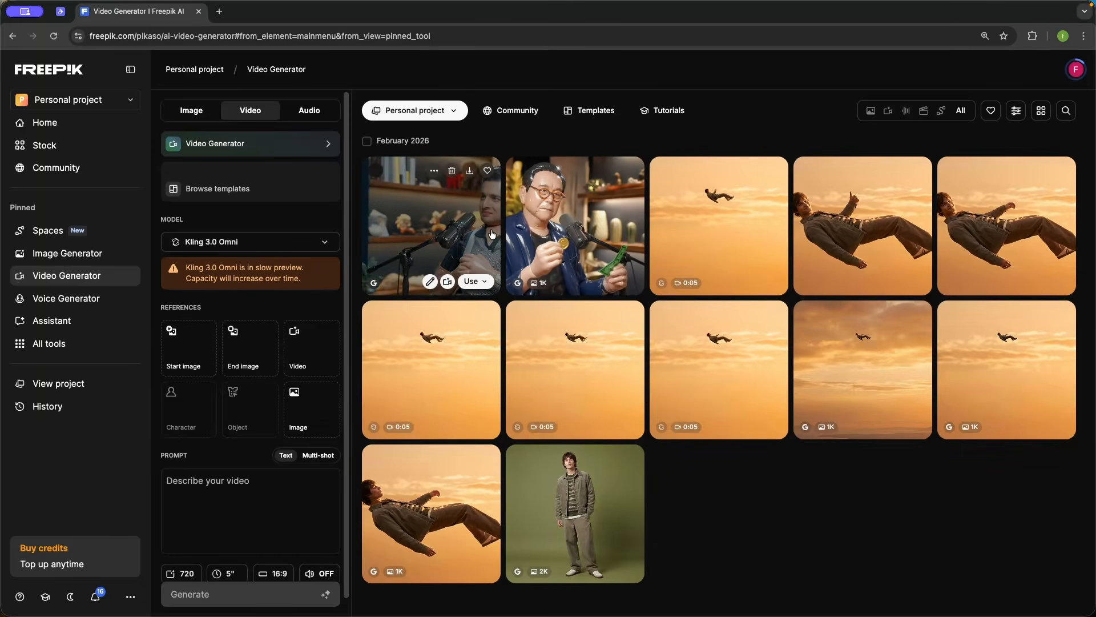
Step: Upload a video clip as the video reference
scroll(309, 440, down, 1)
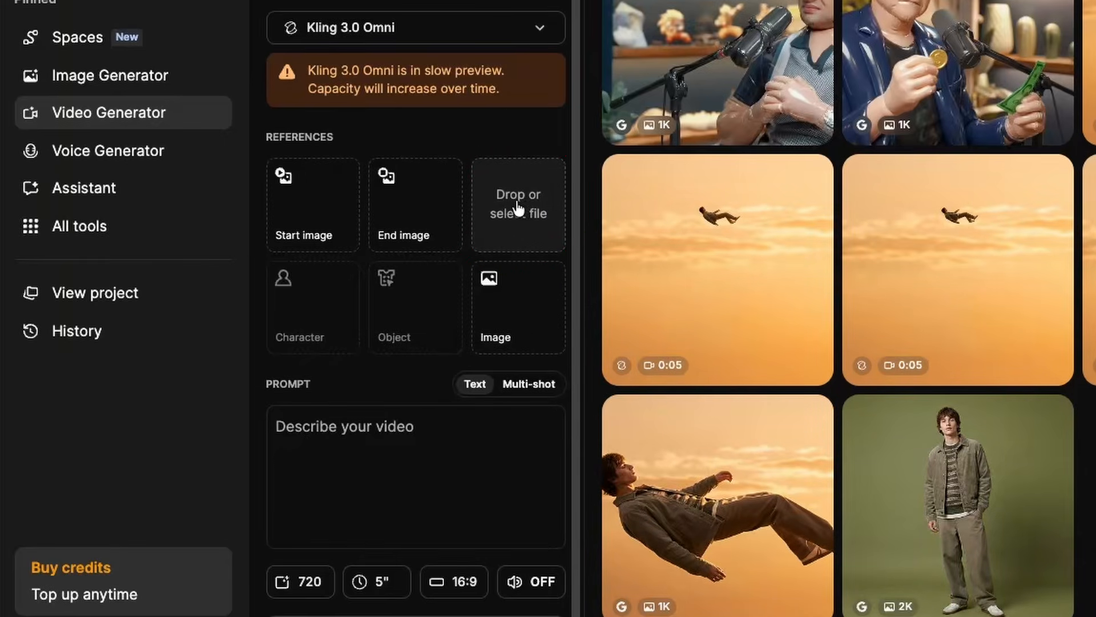
click(510, 209)
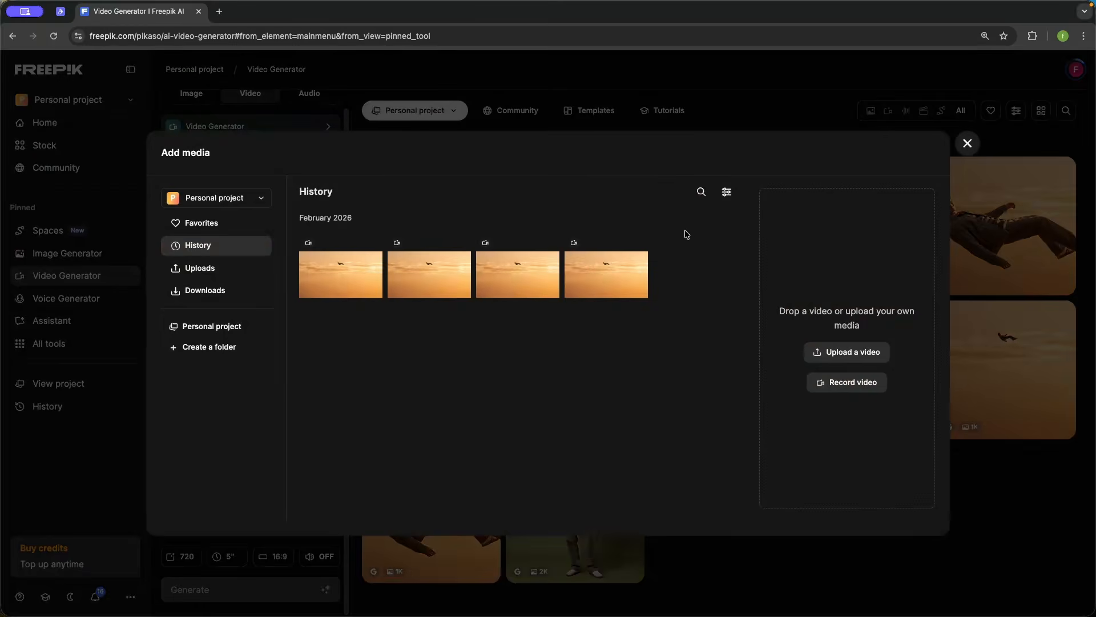
click(866, 352)
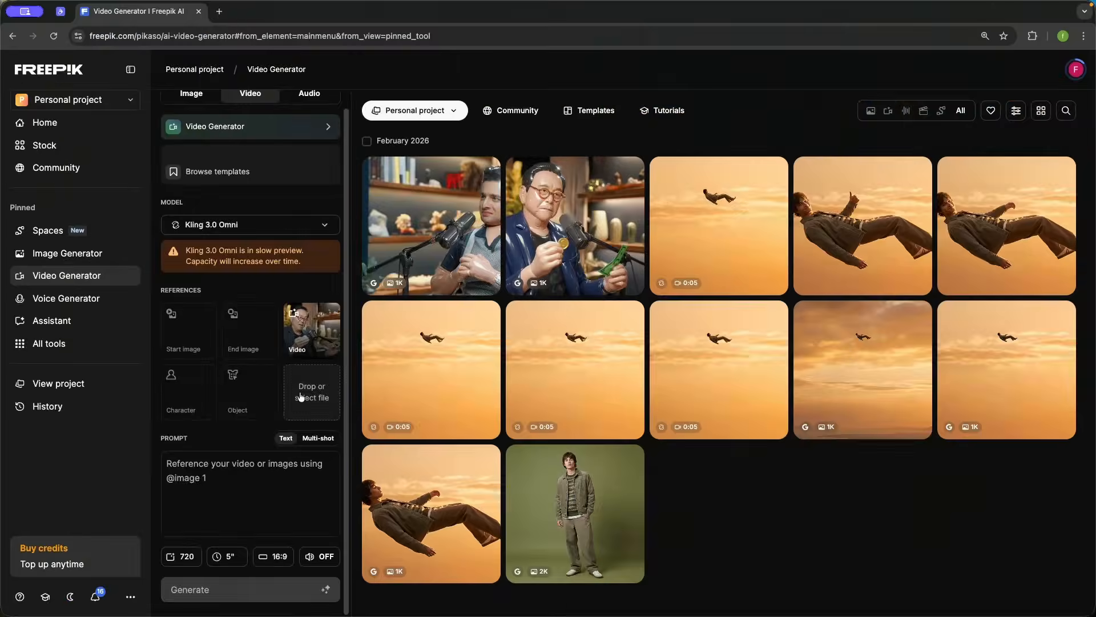
Step: Add both generated balloon-character images as Image 1 and Image 2 references
click(495, 307)
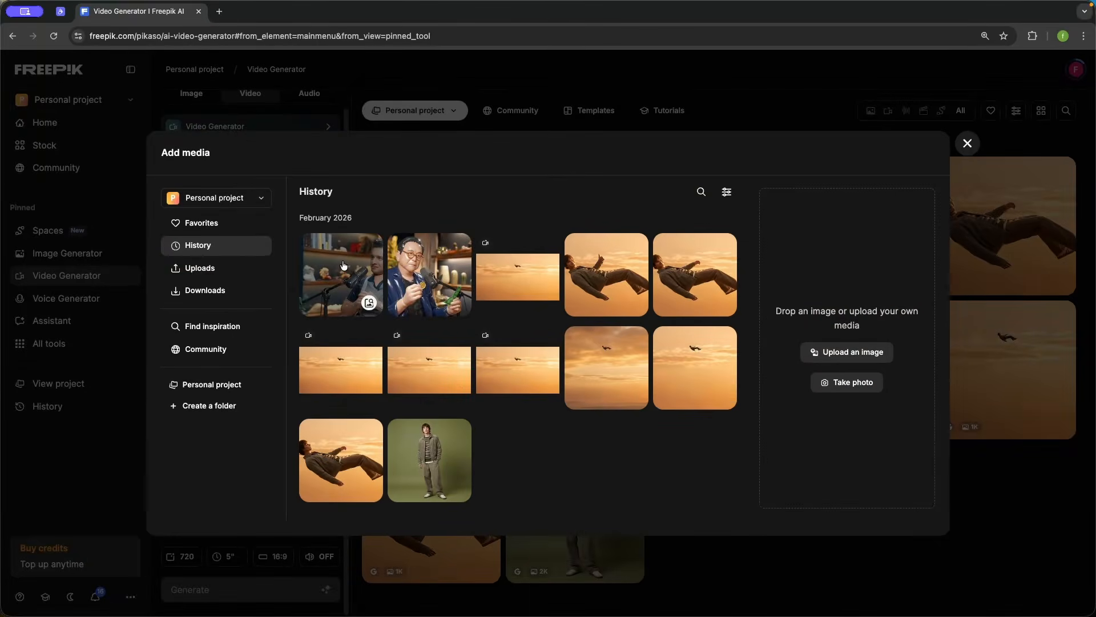
click(343, 265)
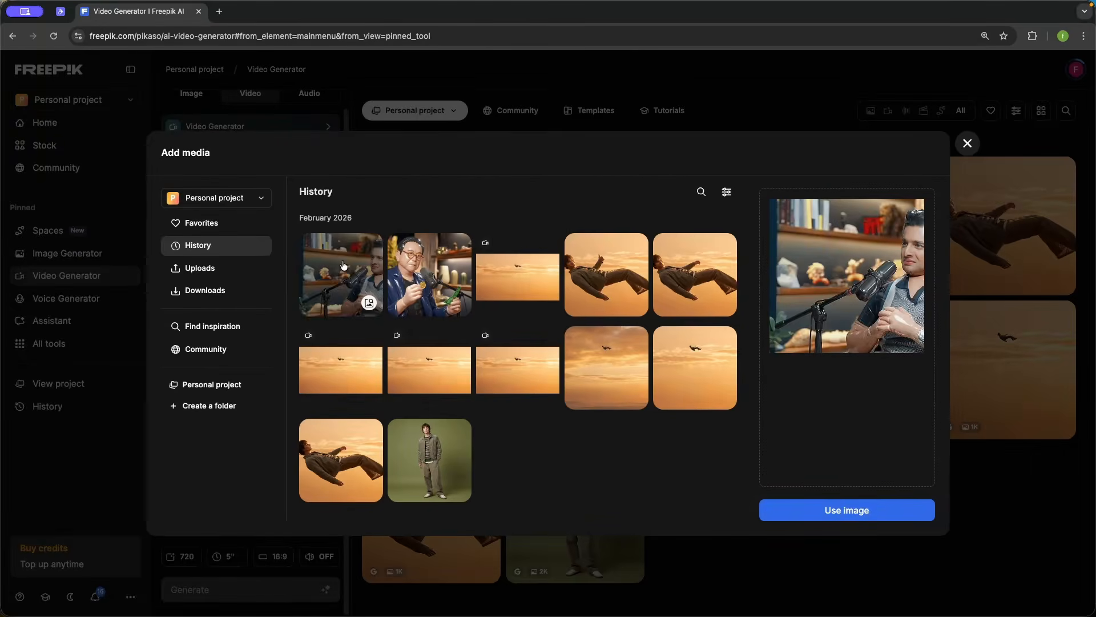
click(857, 517)
click(195, 456)
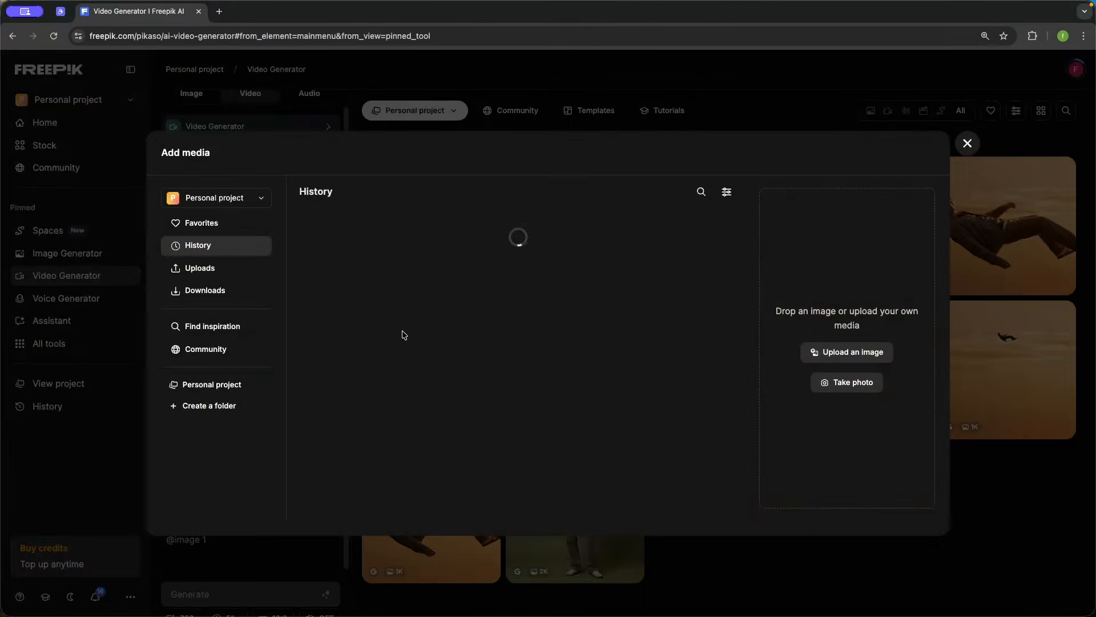
click(429, 273)
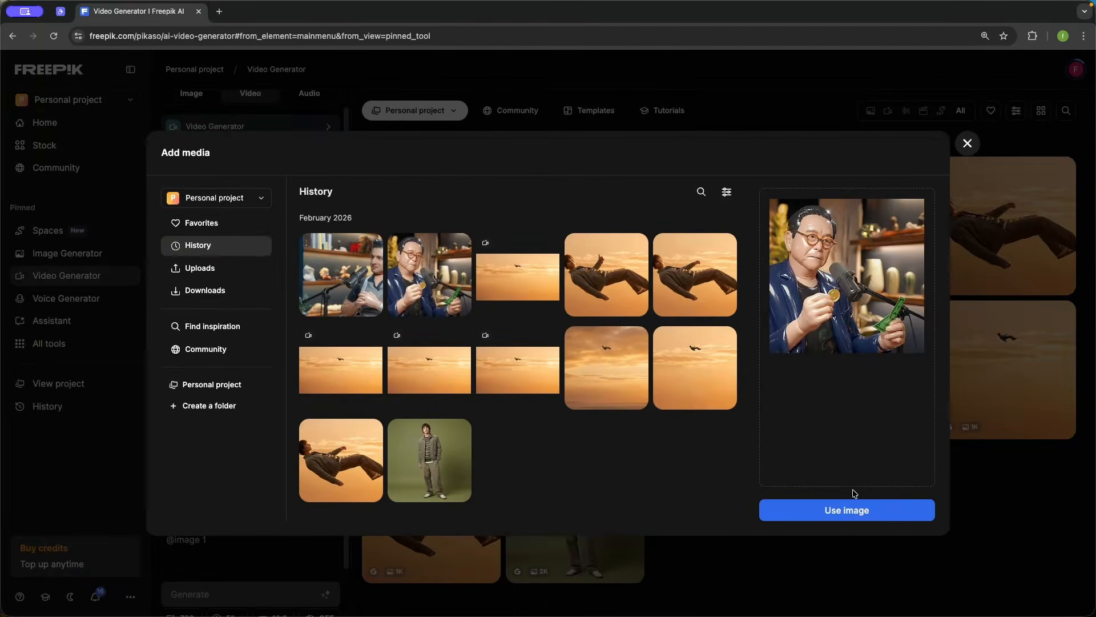
click(855, 510)
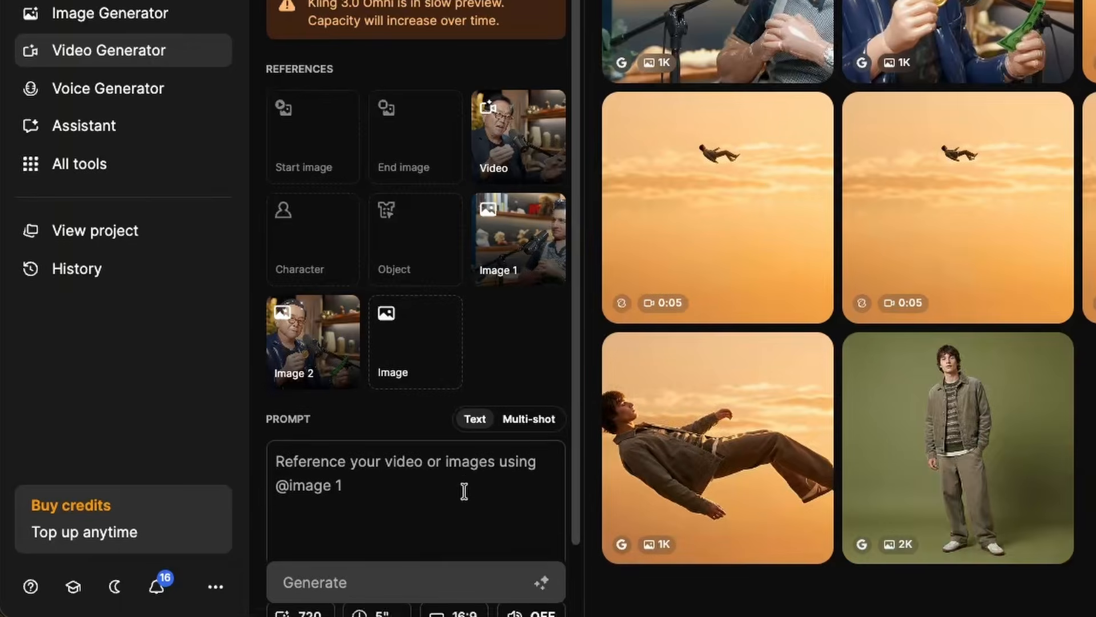
Step: Set the video duration to 7 seconds and the resolution to 1080p
scroll(279, 538, down, 2)
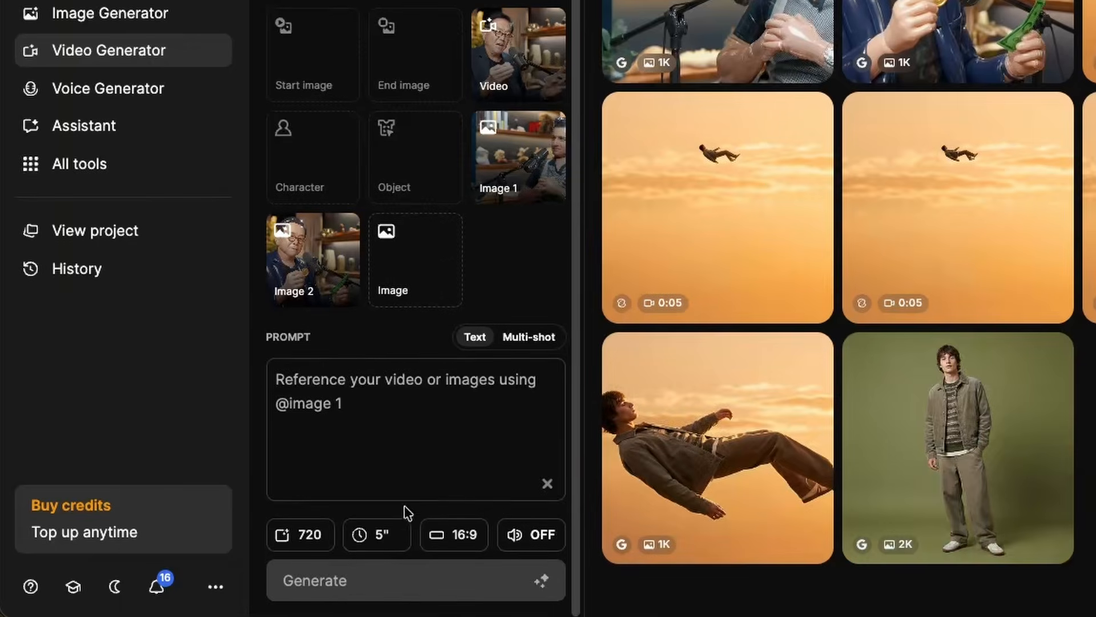
click(388, 535)
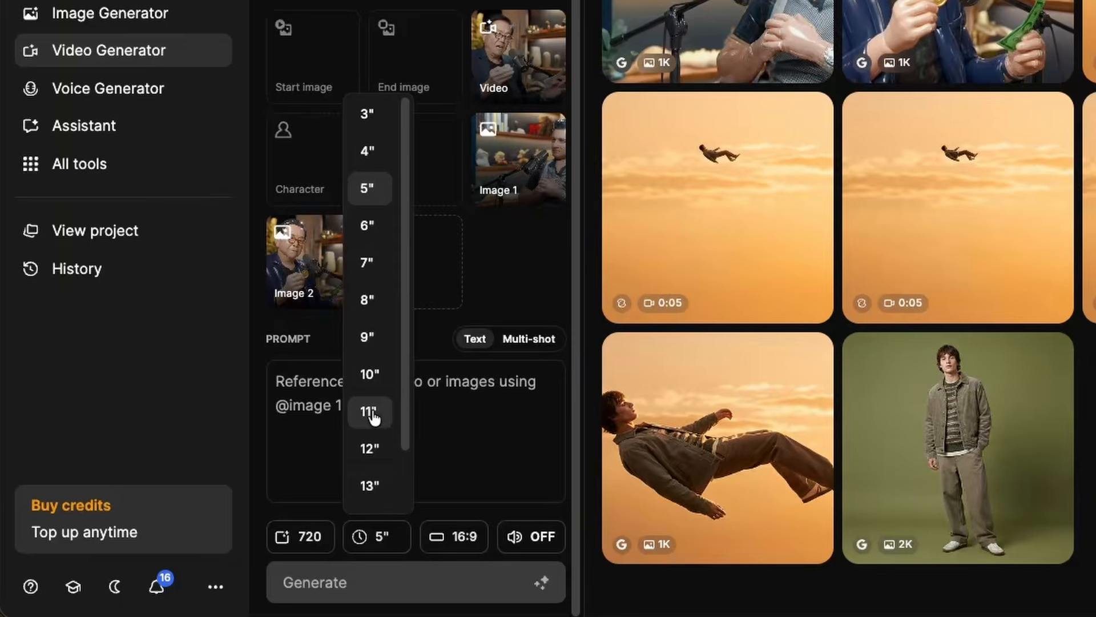
scroll(370, 423, down, 2)
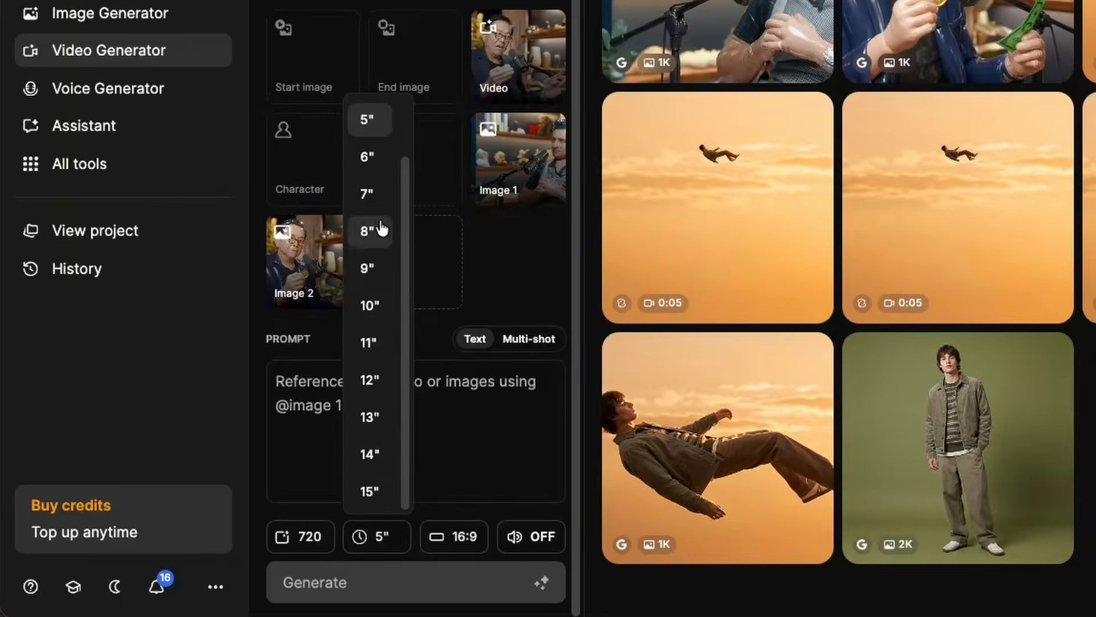
click(369, 195)
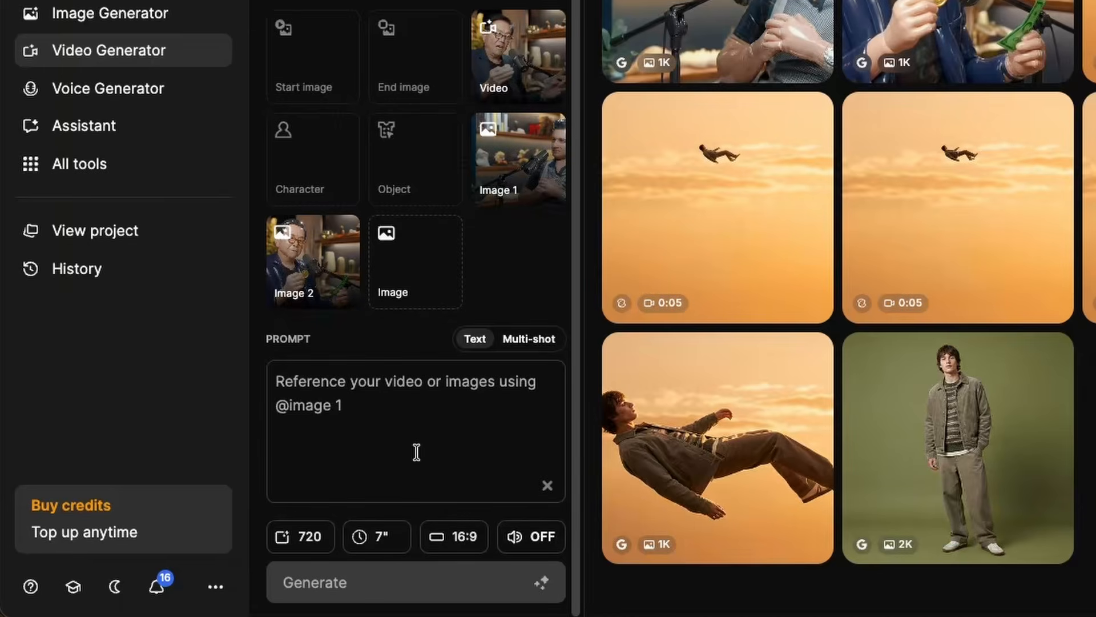
click(307, 539)
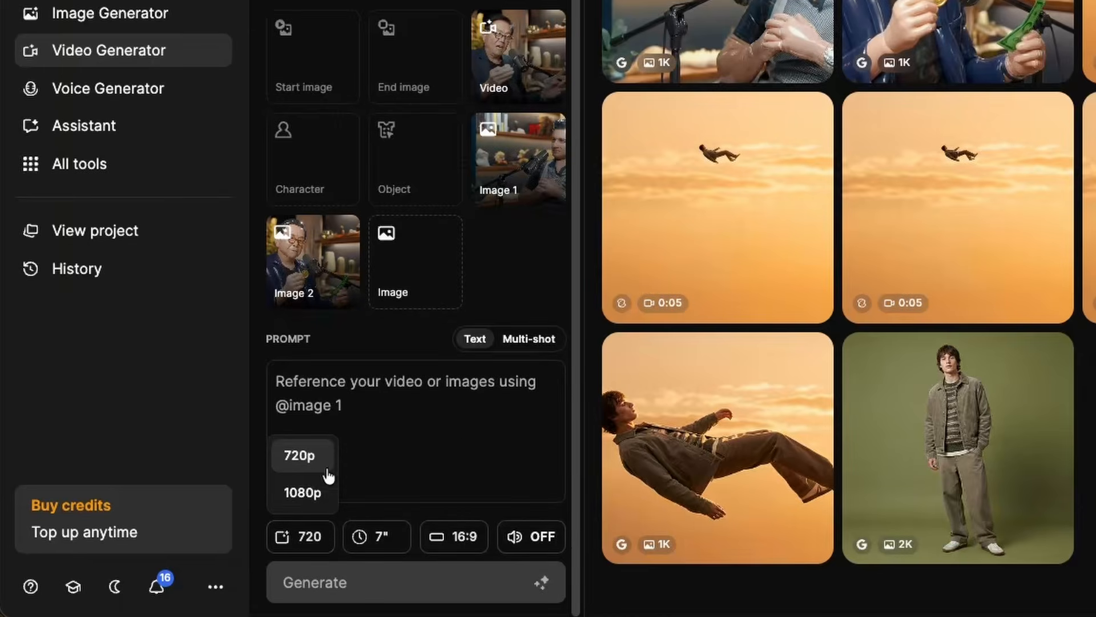
click(304, 495)
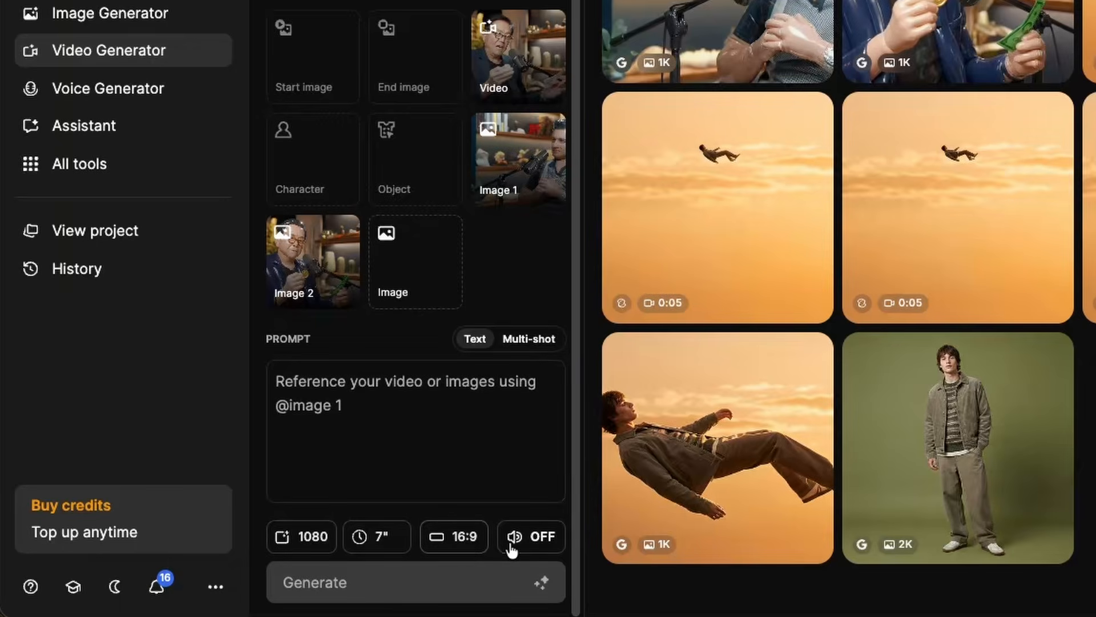
Step: Generate the video with the prompt "Turn the motion and detailed mouth movement of the video to the setting of the images" and play the result
click(343, 429)
text(Turn the motion and detailed mouth movement of the video to the setting of the images)
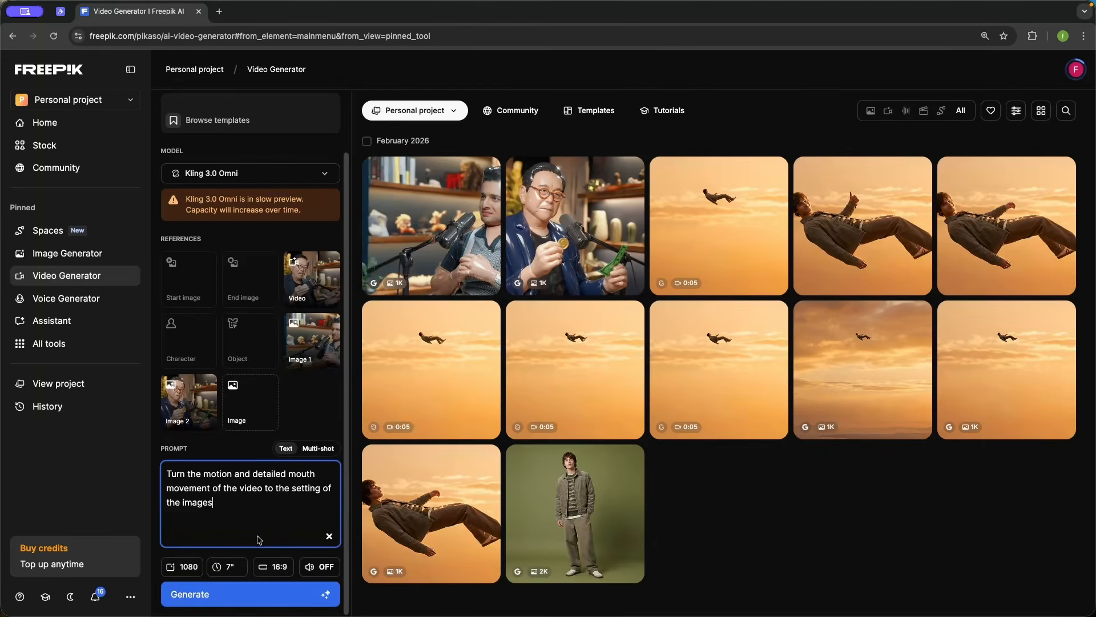
click(222, 588)
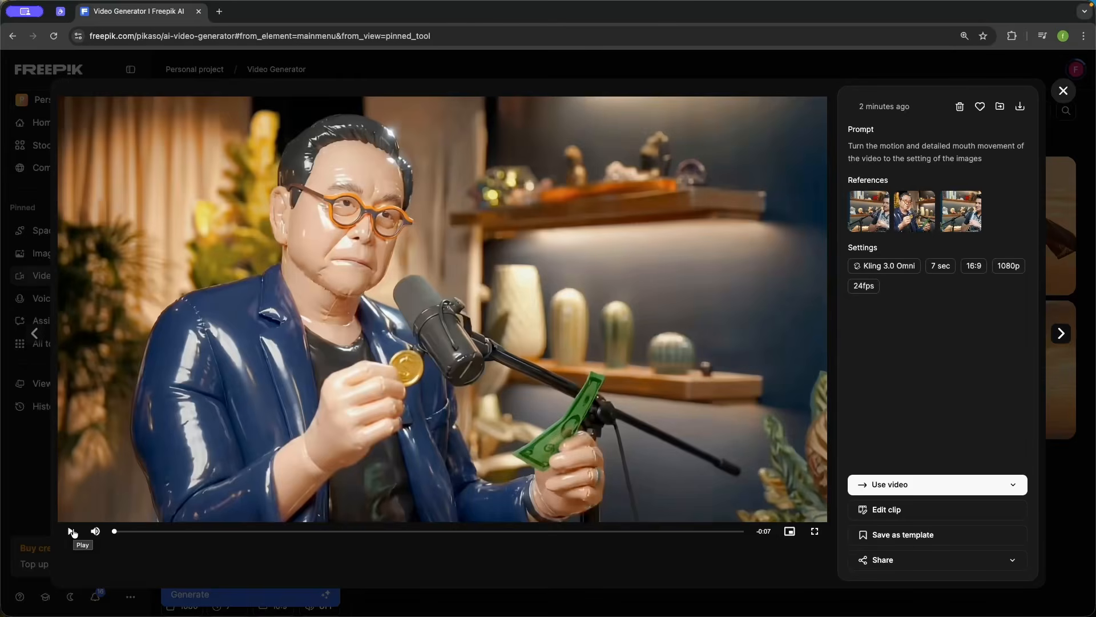
click(71, 531)
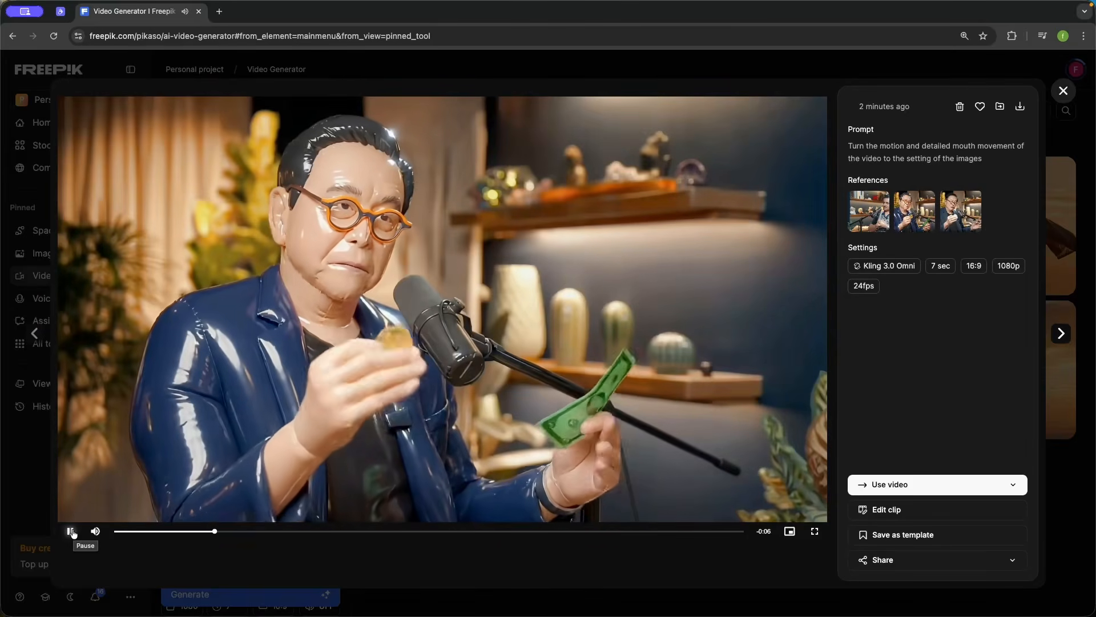